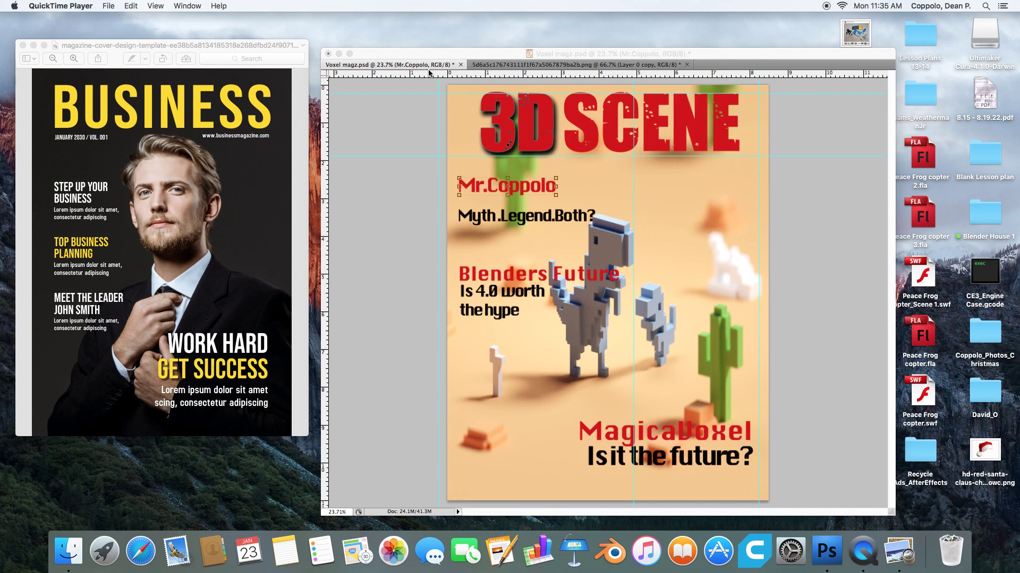
Switch to Photoshop and select all of the "Is 4.0 worth the hype" text for editing, with its character settings shown
left_click(436, 54)
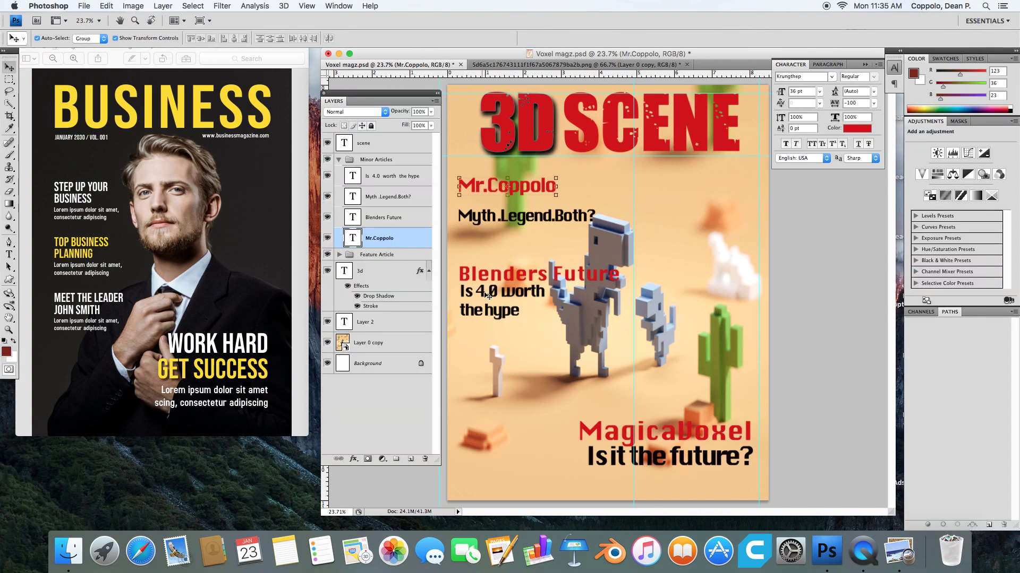
double_click(350, 179)
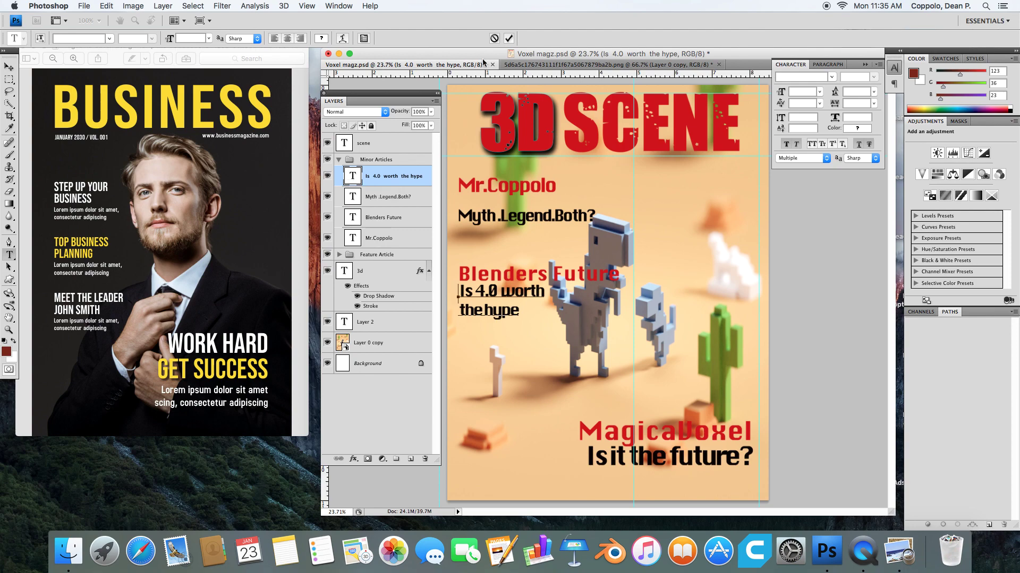
left_click(494, 39)
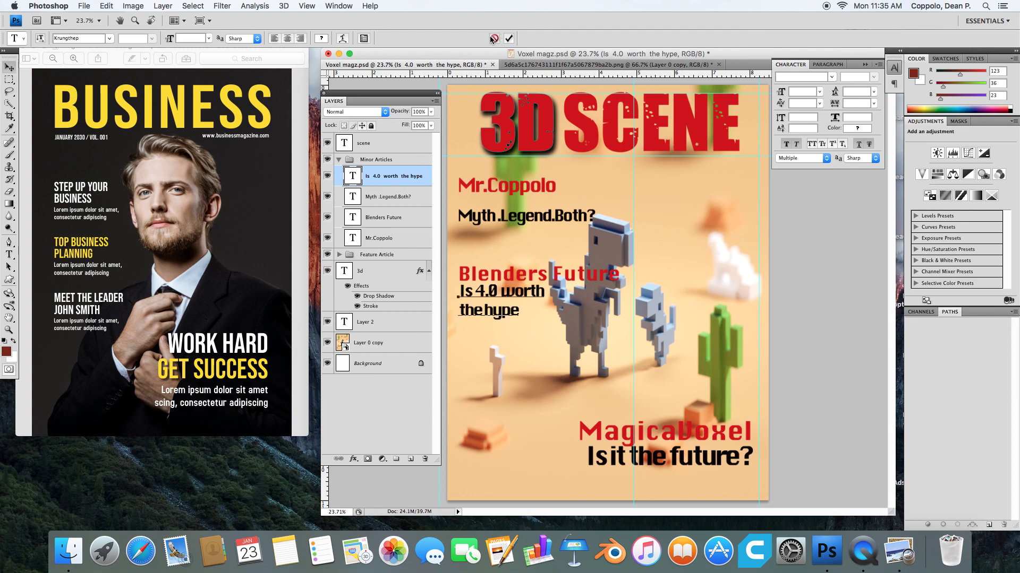
double_click(353, 176)
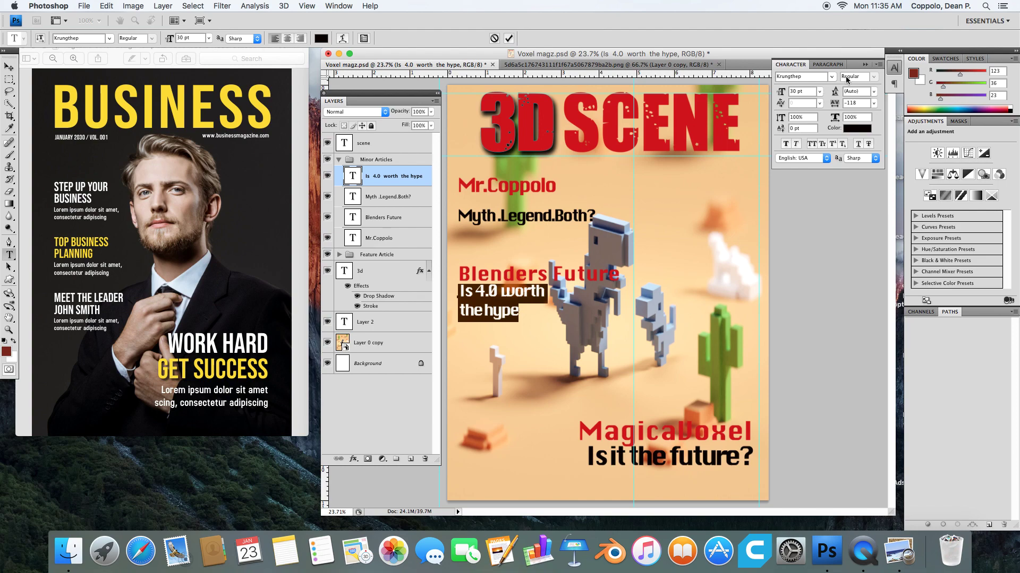
left_click(364, 38)
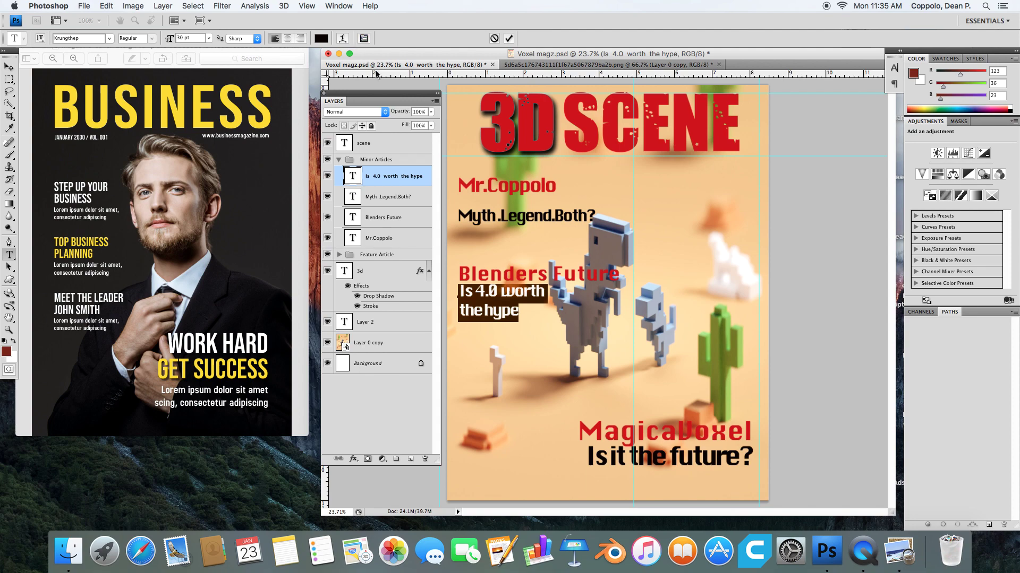
left_click(364, 39)
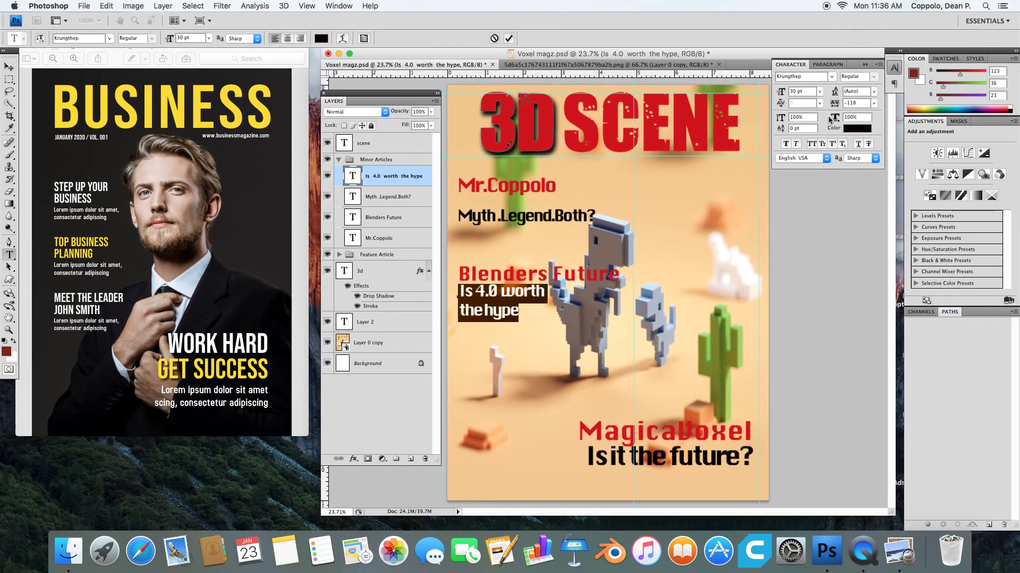
Try leading values of 12, 18, 24 and 30 pt on the "Is 4.0 worth the hype" text
left_click(873, 92)
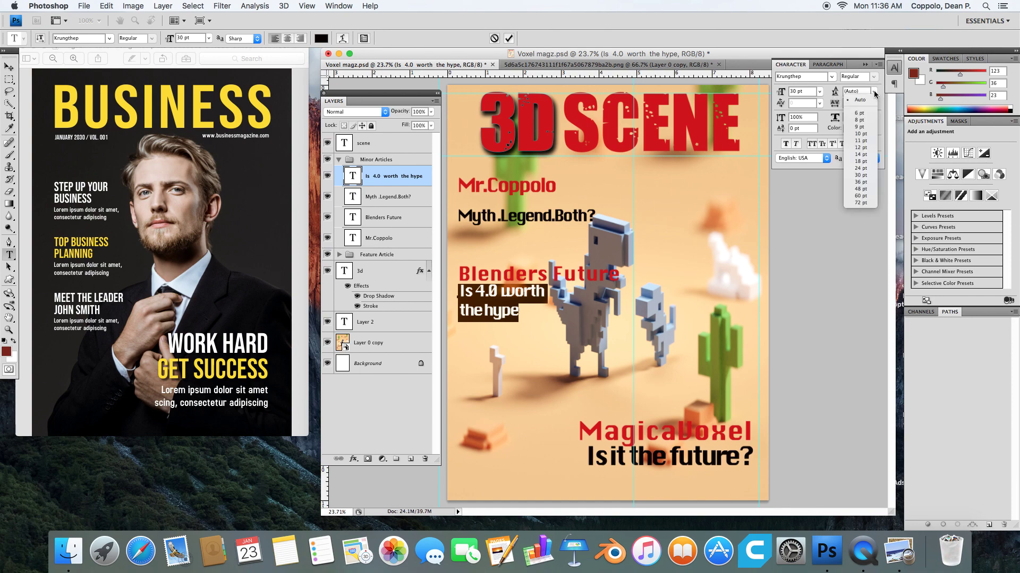
left_click(866, 148)
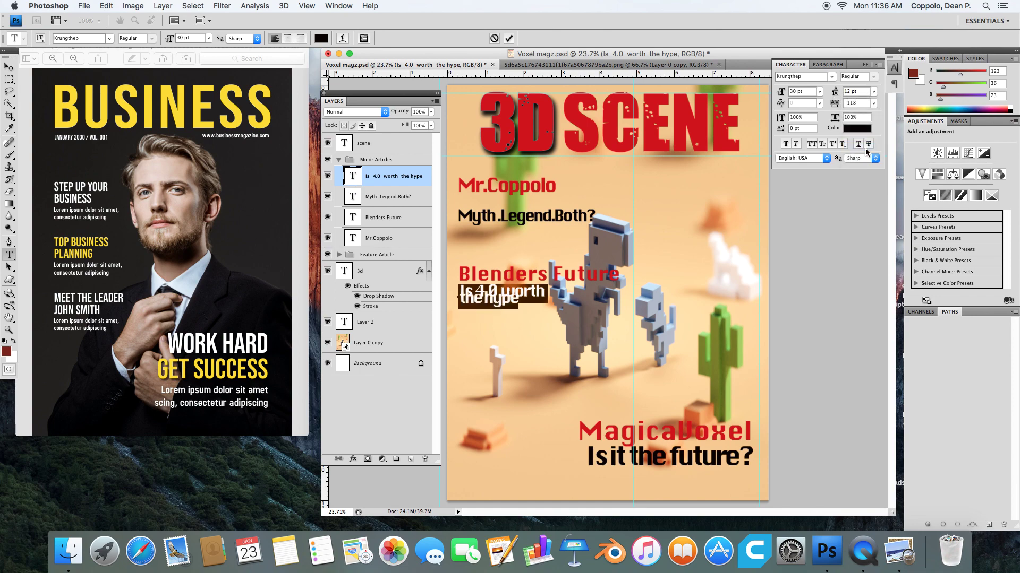
left_click(873, 92)
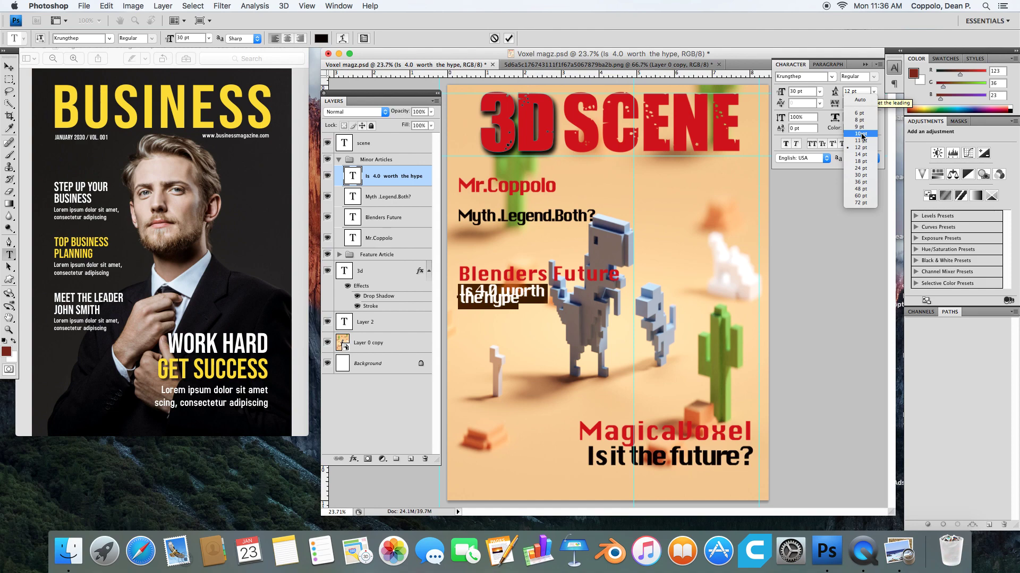
left_click(863, 162)
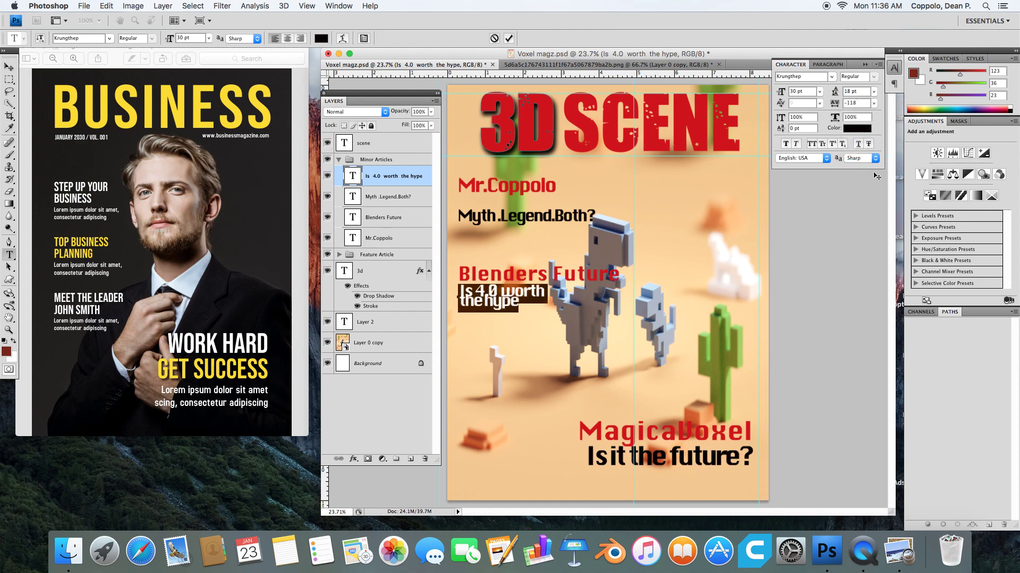
left_click(873, 92)
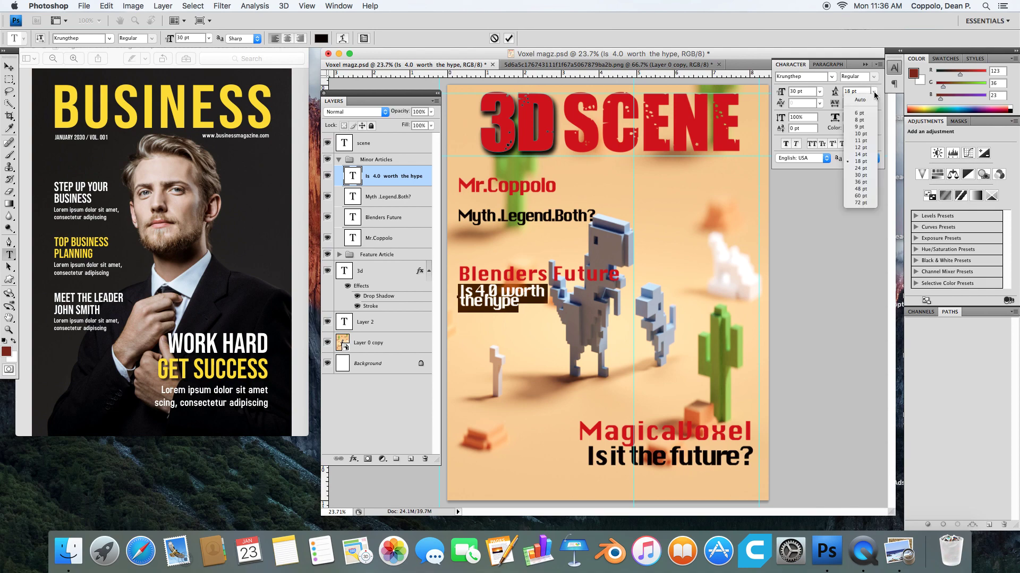
left_click(863, 167)
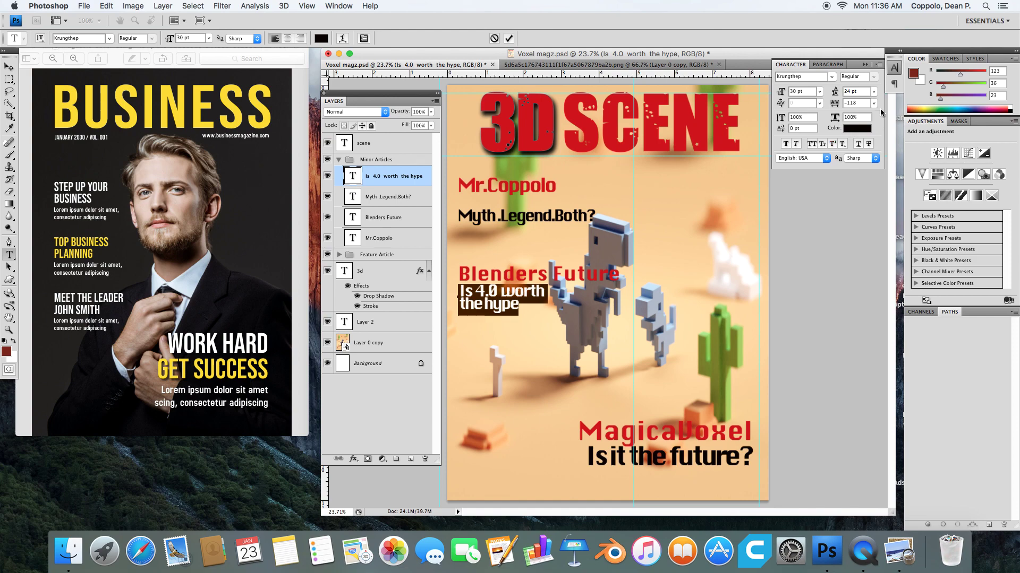
left_click(872, 93)
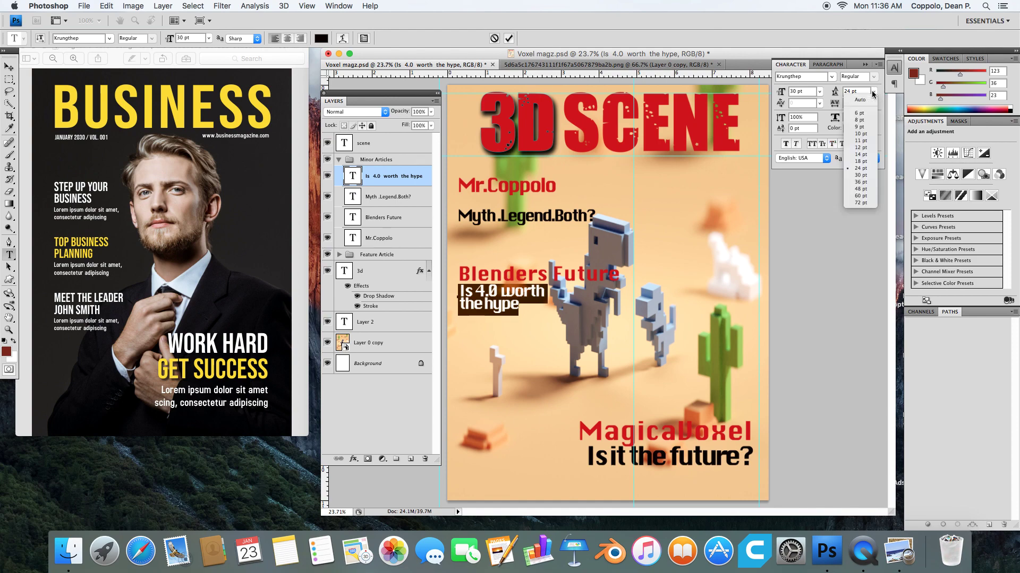
left_click(867, 175)
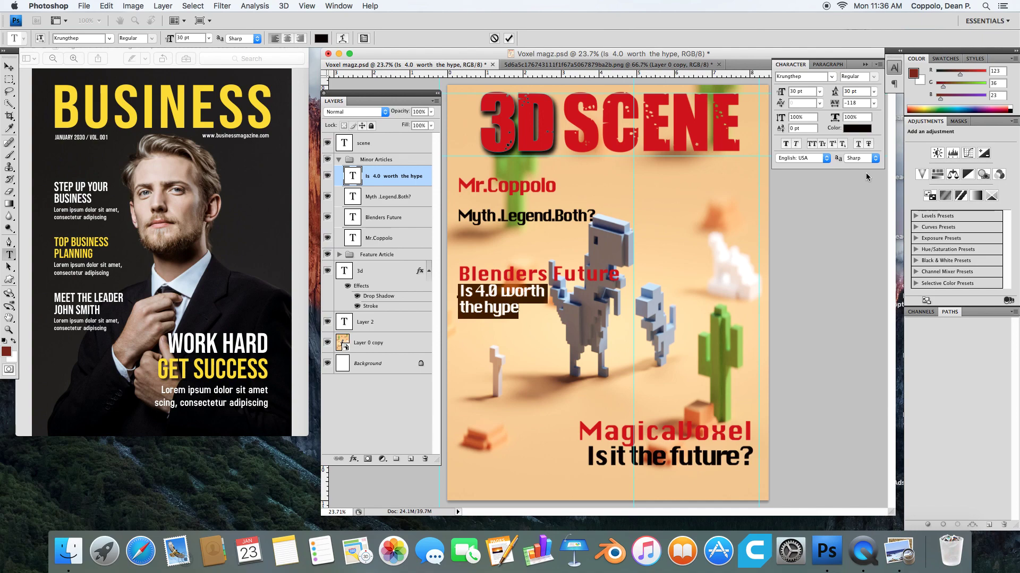
Set the leading of the "Is 4.0 worth the hype" text to 28 pt and finish editing it
double_click(844, 92)
type("28")
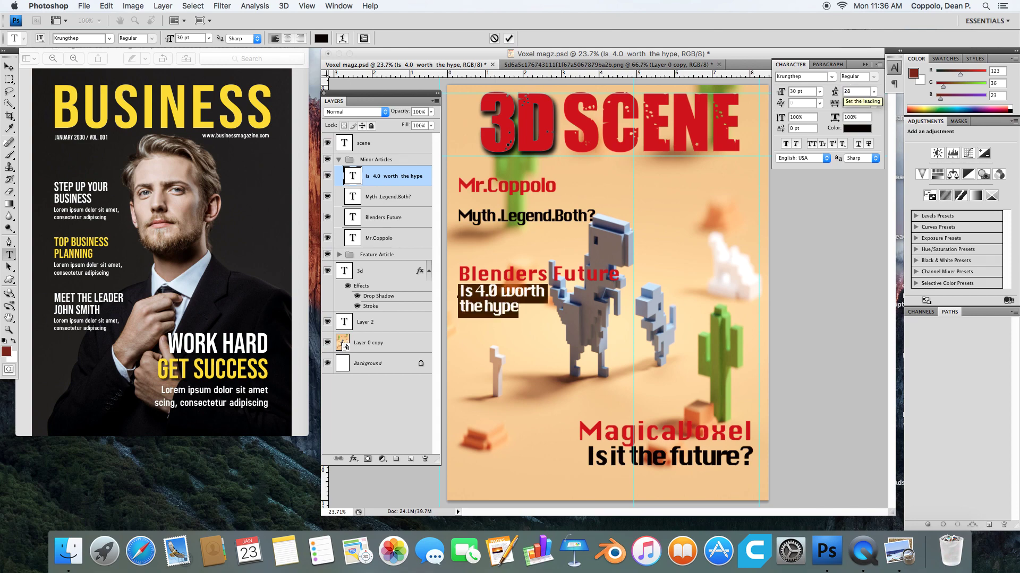
left_click(9, 66)
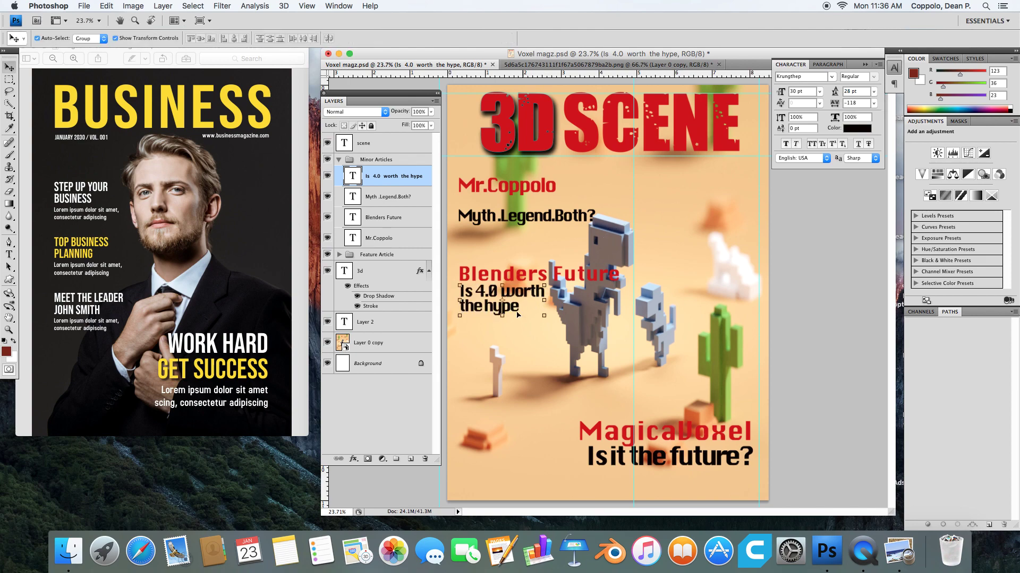
Nudge the "Myth .Legend.Both?" text up until it sits just below the red headline above it, and deselect it
left_click(496, 348)
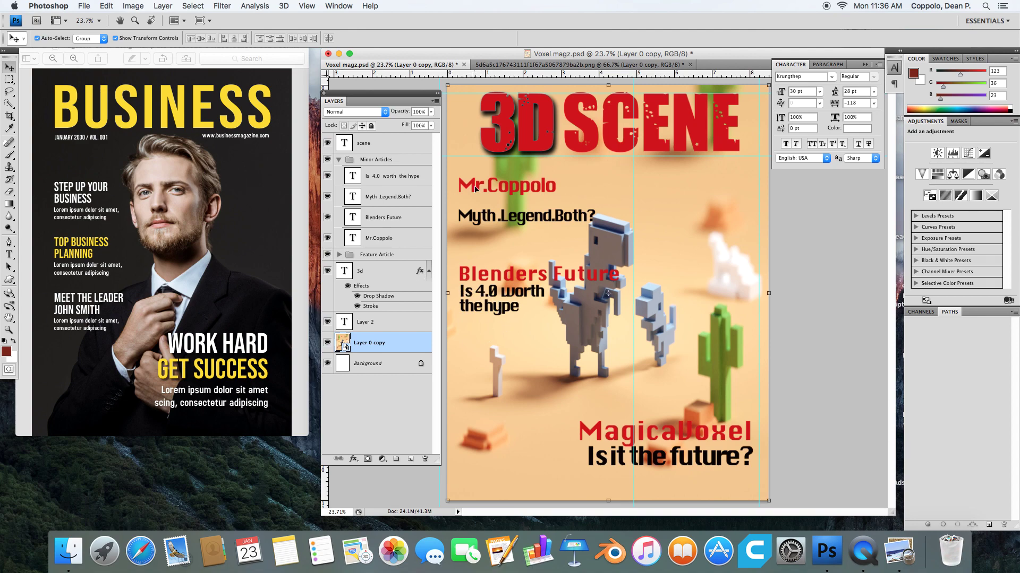
left_click(488, 215)
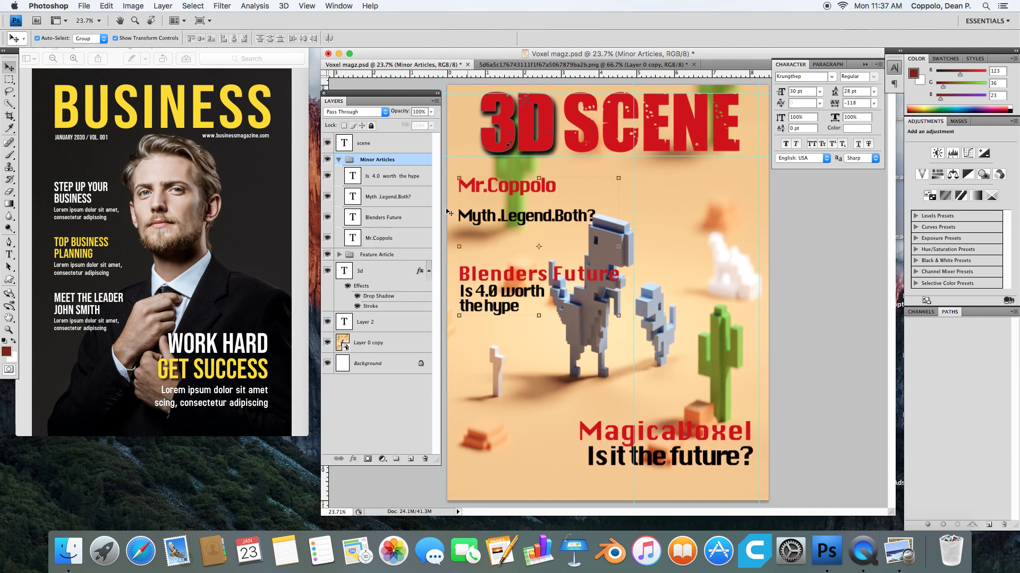
left_click(394, 199)
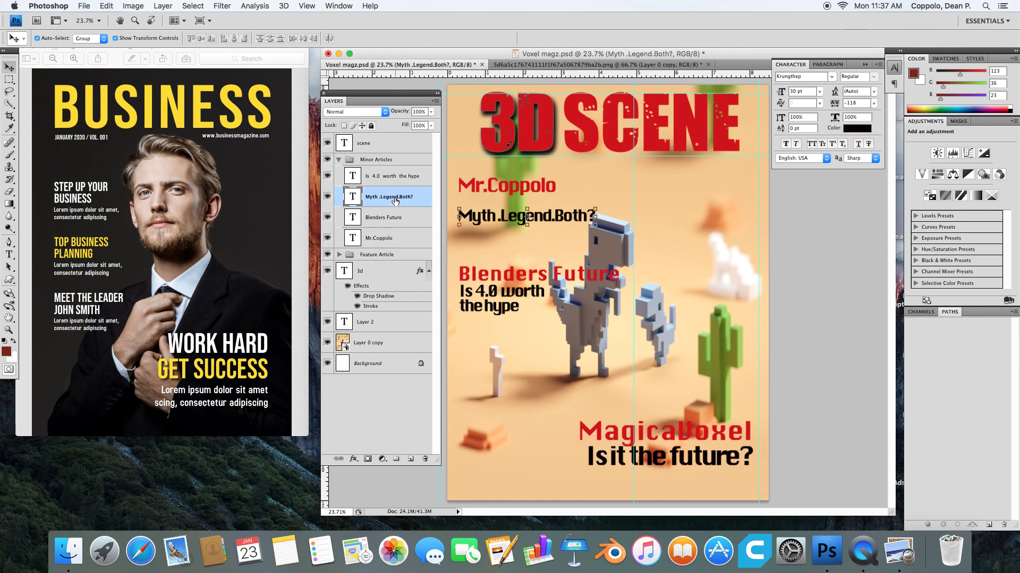
key("shift+Up")
key("shift+Up")
key("shift+Up")
key("shift+Up")
key("shift+Up")
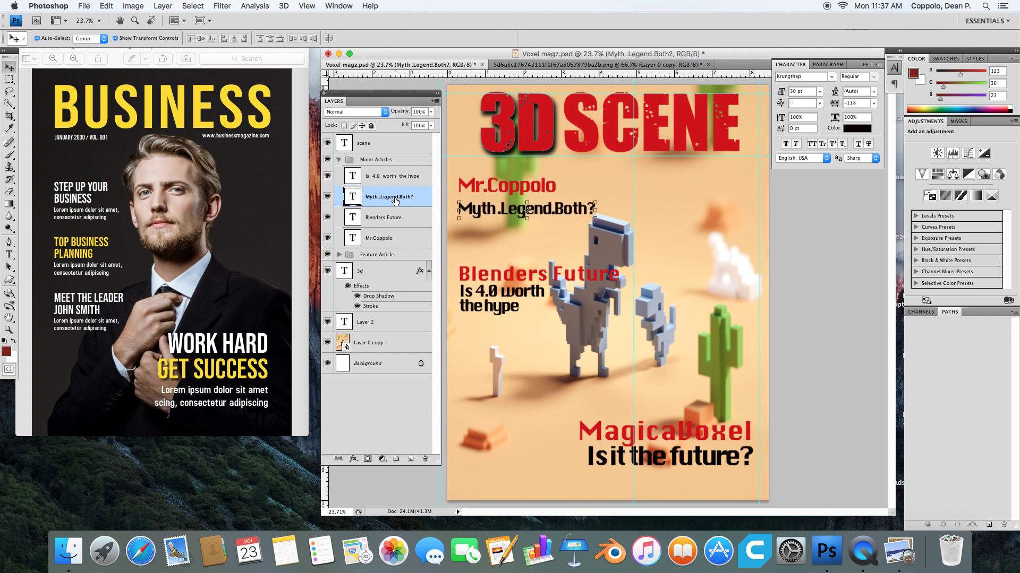
key("shift+Up")
key("shift+Up")
key("shift+Up")
key("shift+Up")
key("shift+Up")
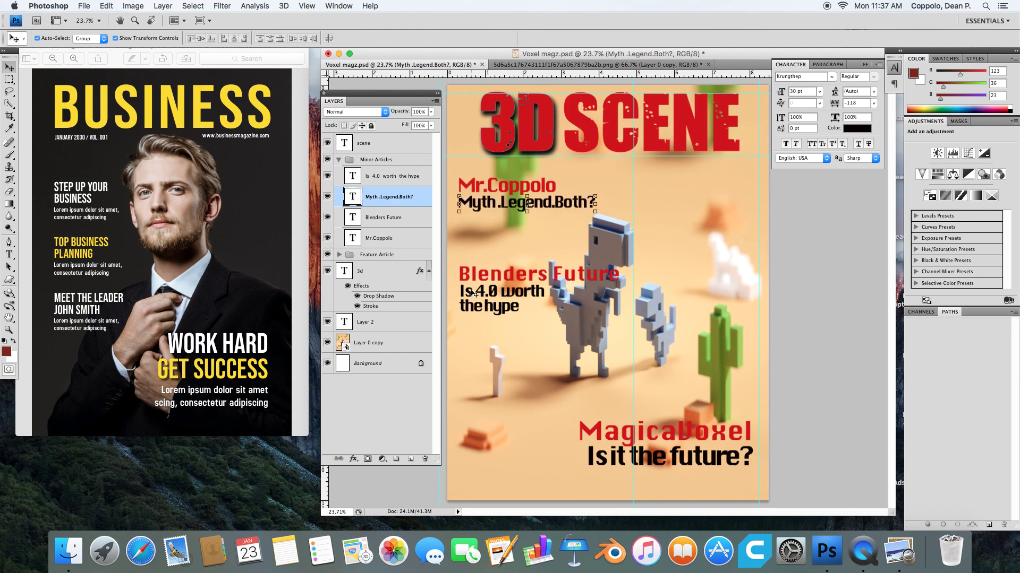
key("shift+Down")
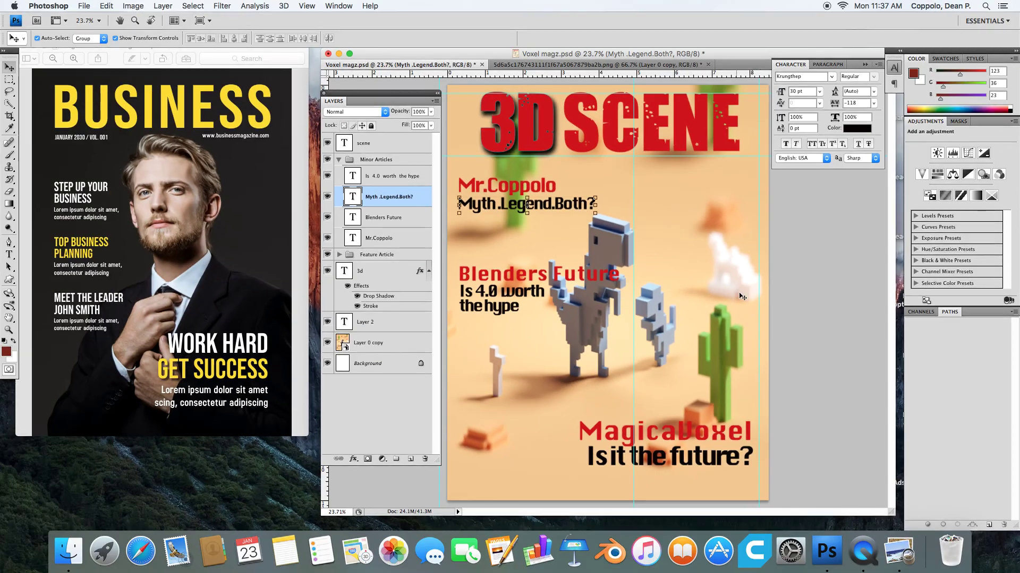
left_click(829, 222)
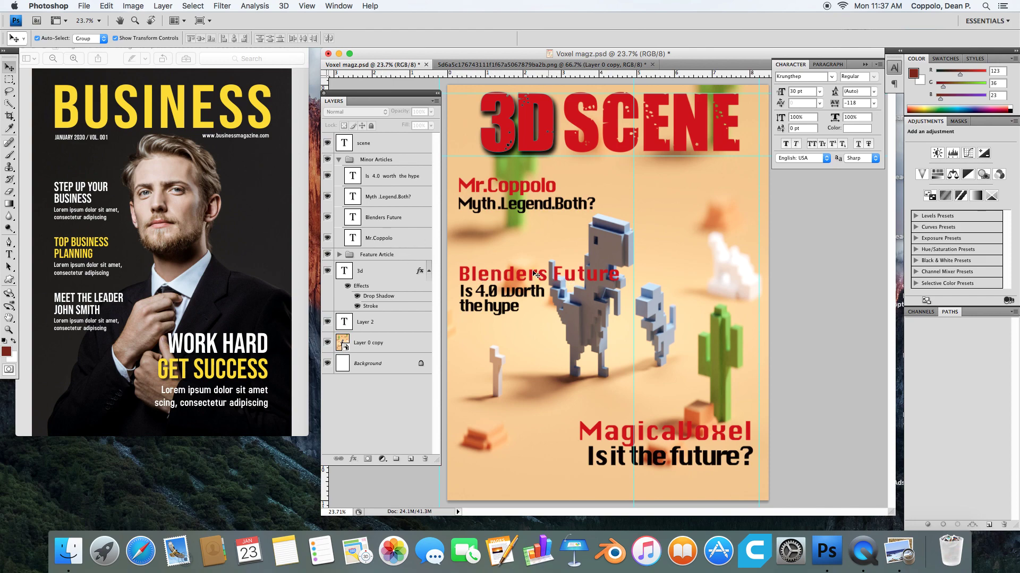
Try tracking values of 40 and -120 on the whole "Blenders Future" headline
left_click(353, 217)
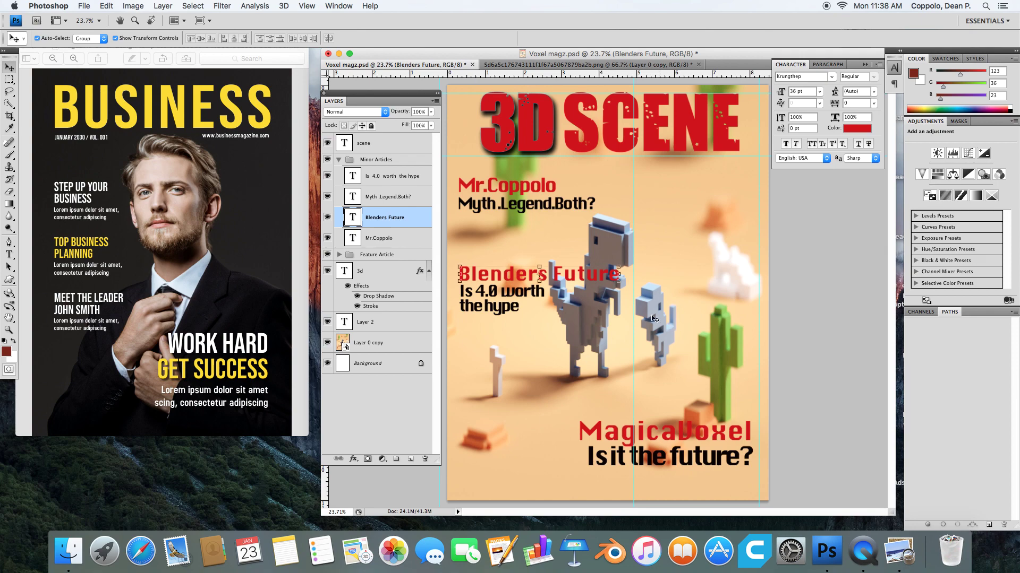
double_click(354, 223)
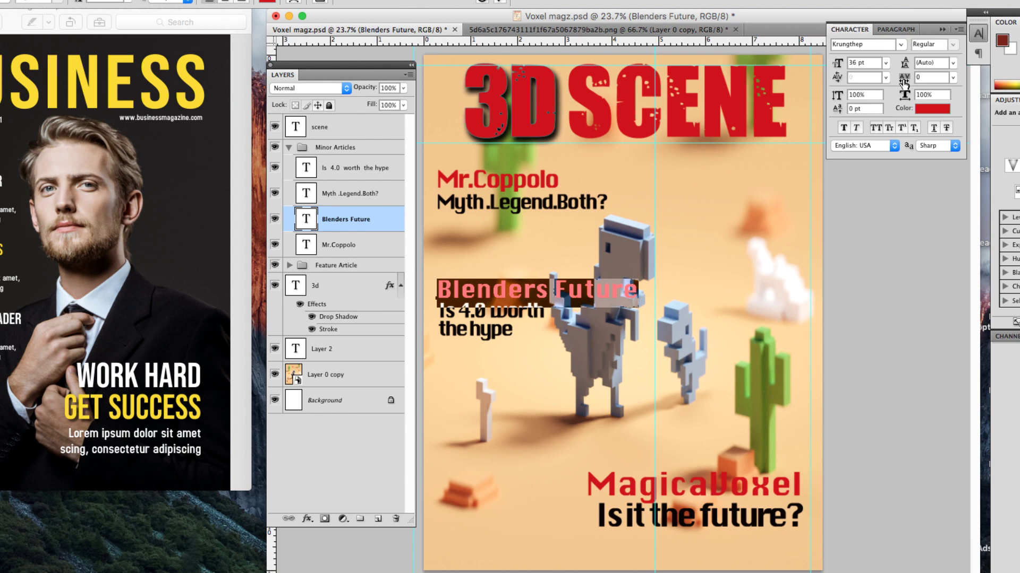
left_click_drag(904, 82, 904, 83)
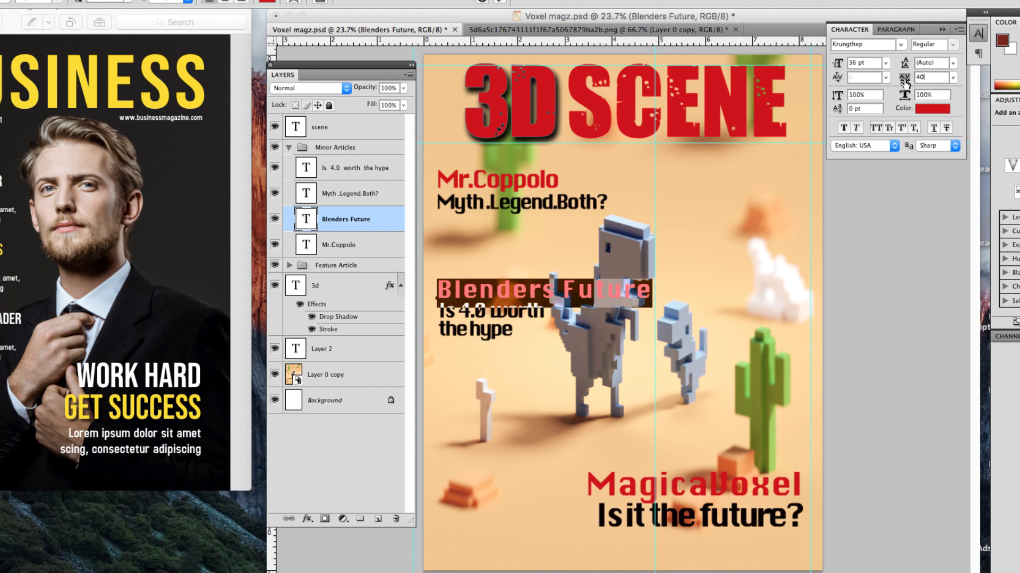
left_click_drag(904, 83, 901, 81)
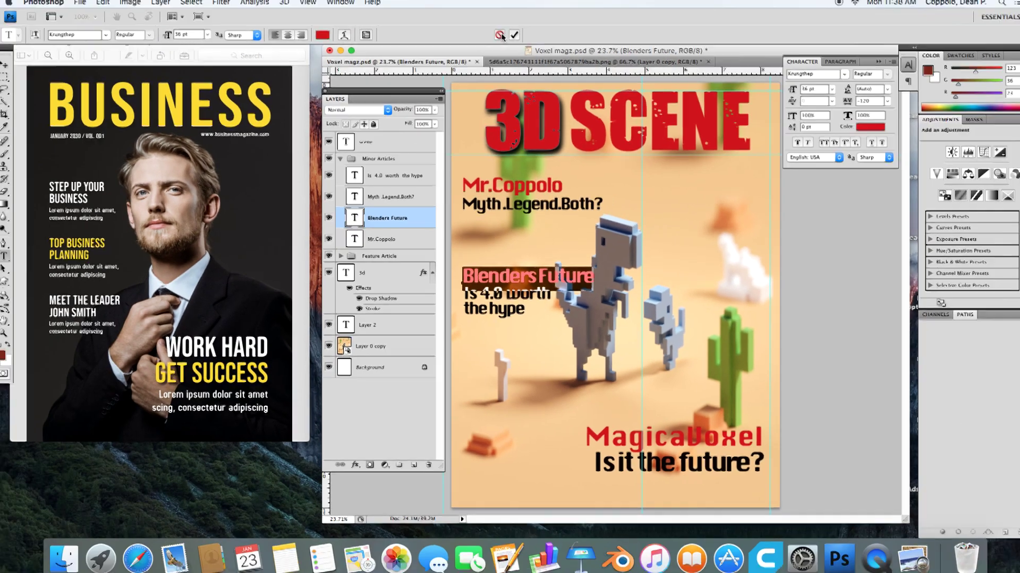
left_click(500, 1)
key("v")
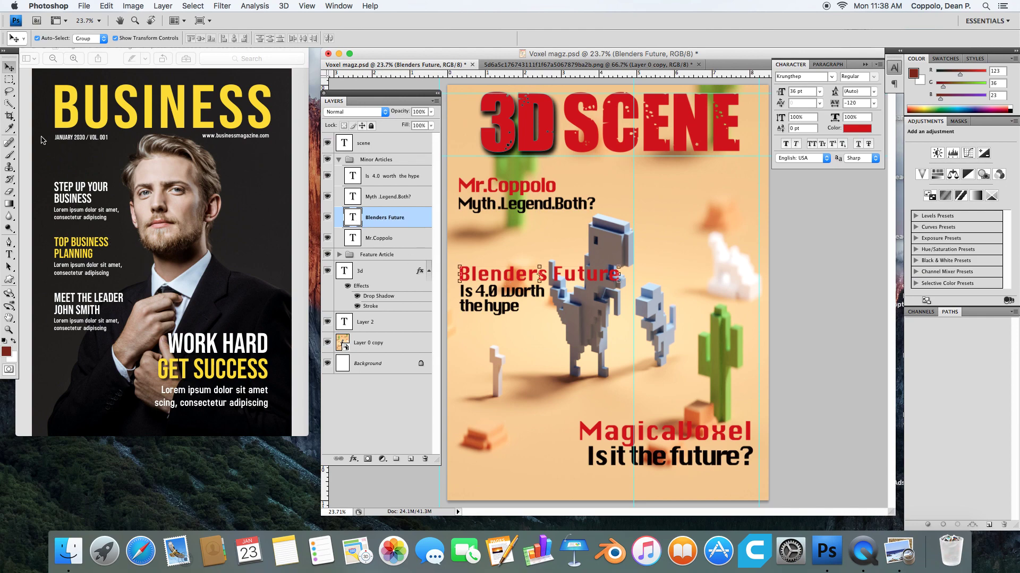
Try tracking values of -75 and -78 on the word "Blenders" in the "Blenders Future" headline
left_click(10, 257)
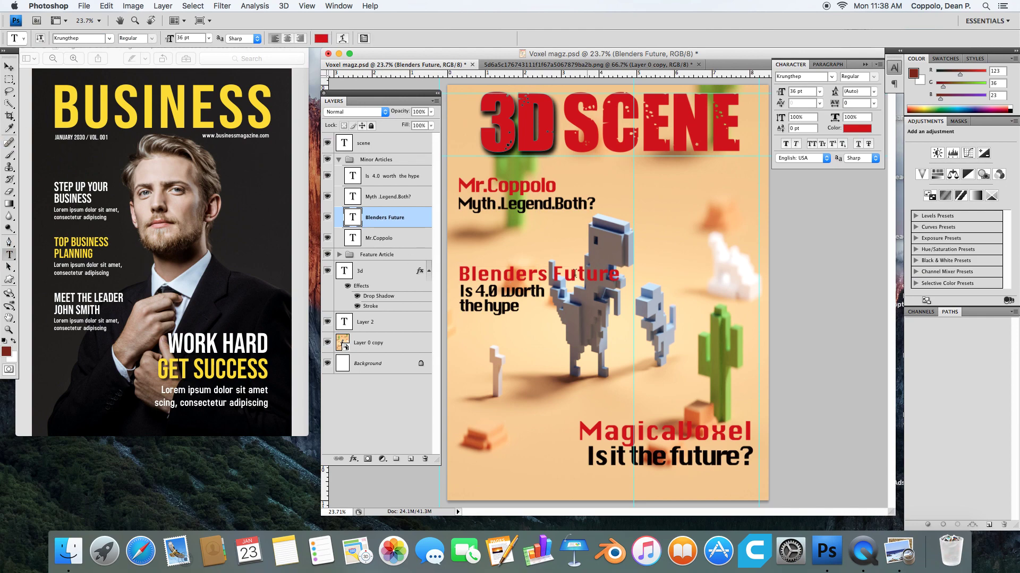
left_click_drag(546, 277, 460, 277)
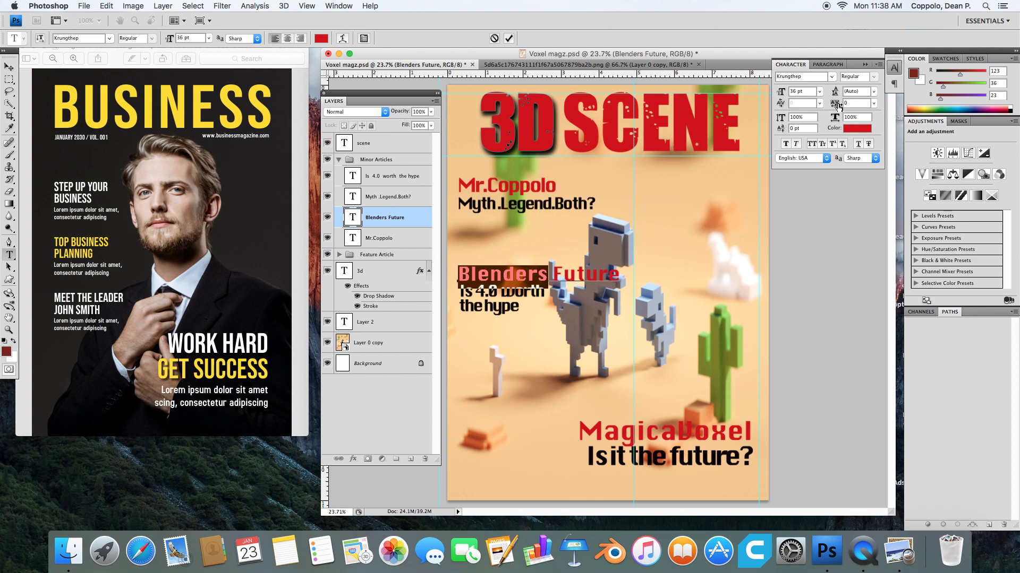
left_click(873, 103)
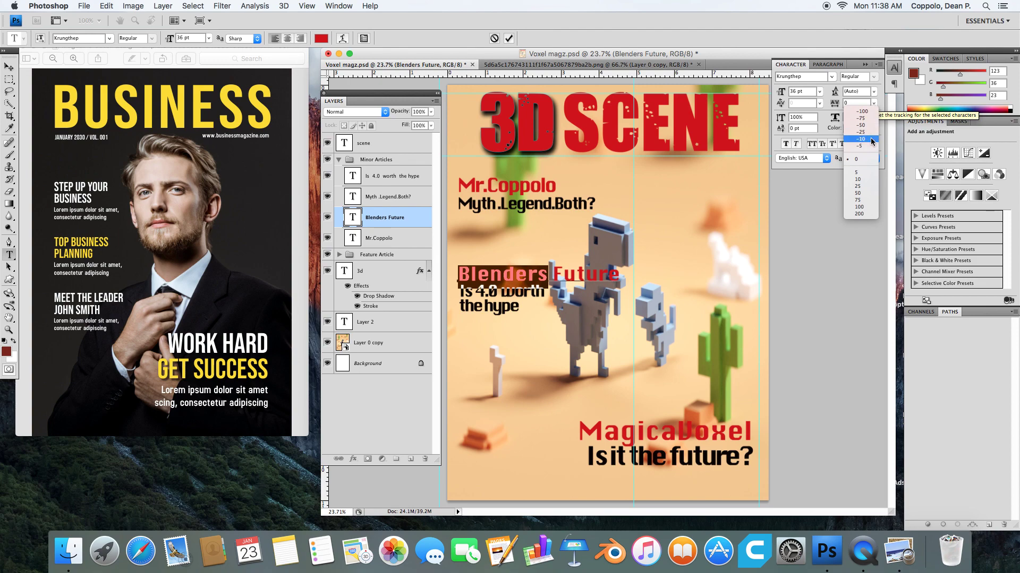
left_click(866, 118)
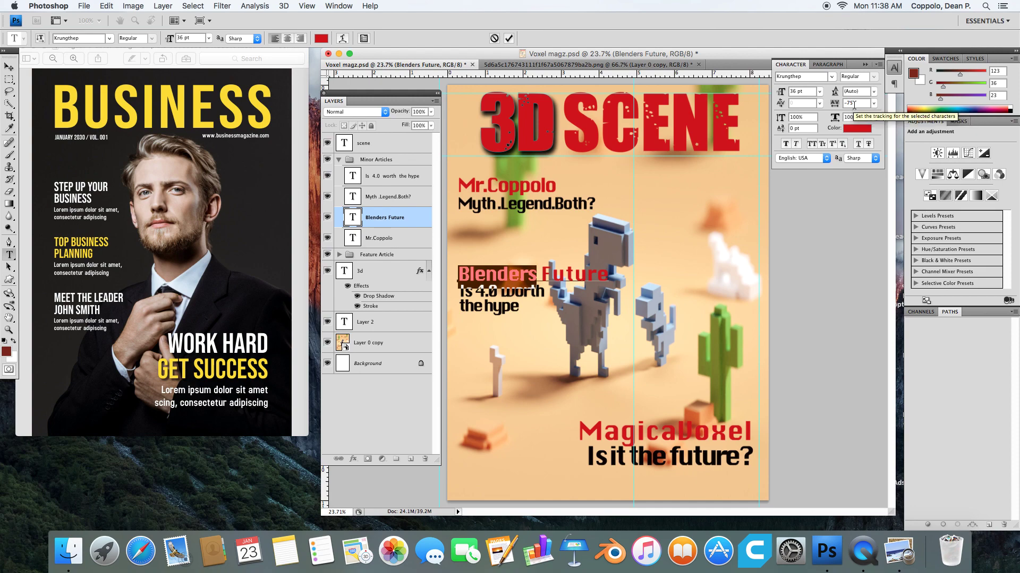
left_click(854, 103)
key("BackSpace")
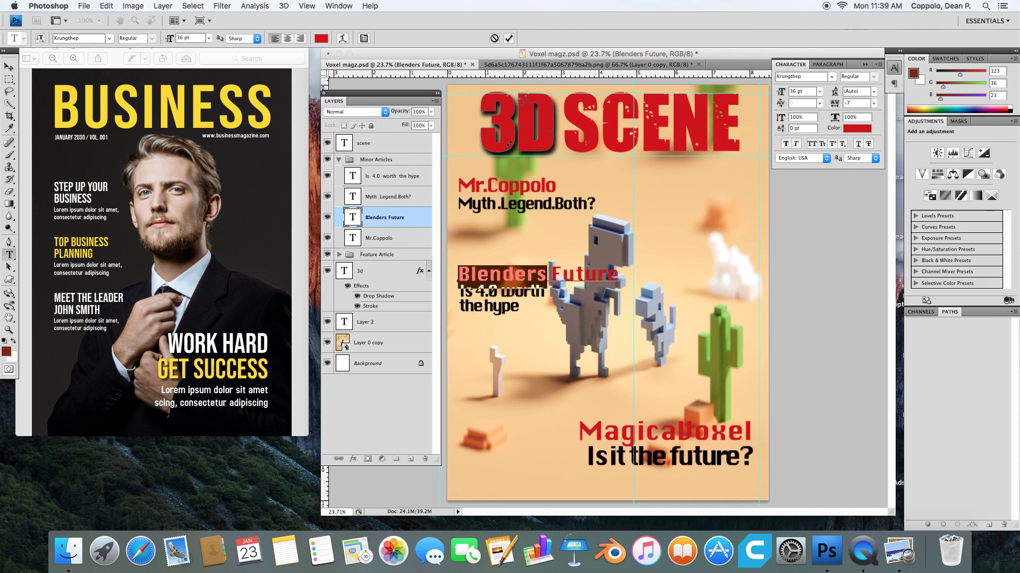
type("8")
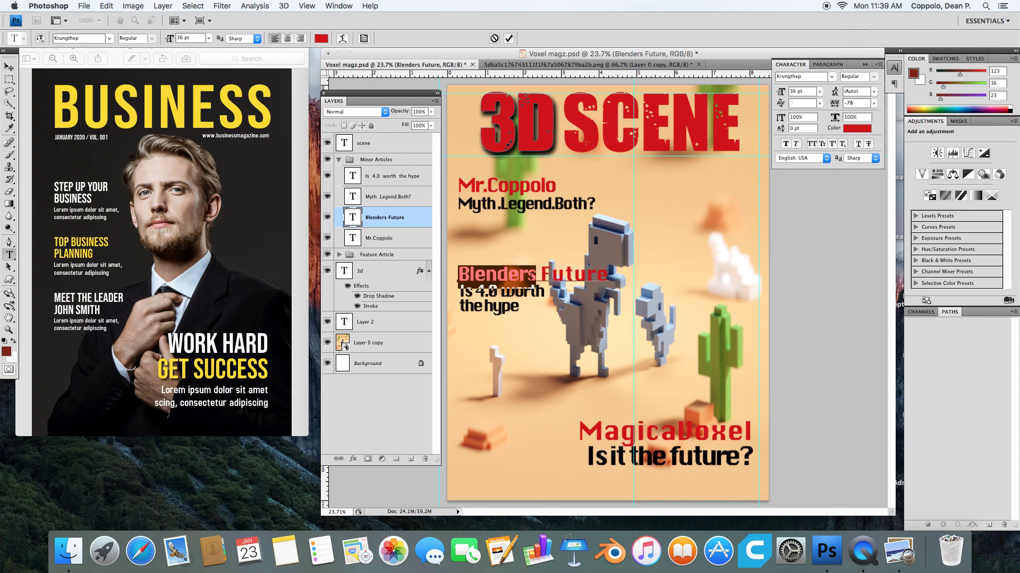
Set the tracking of the word "Blenders" to -90 and commit the text edit
left_click(872, 105)
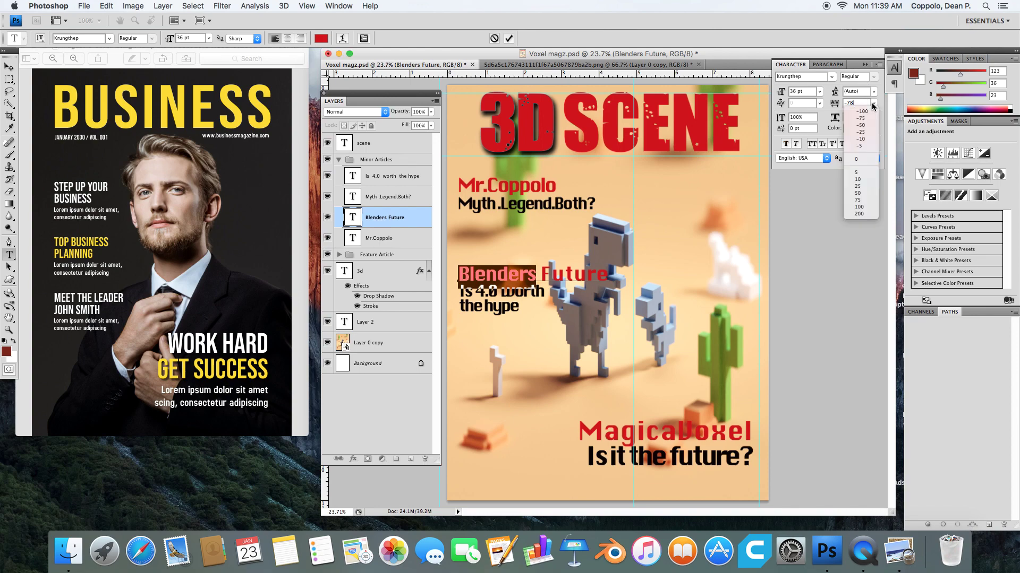
left_click(855, 103)
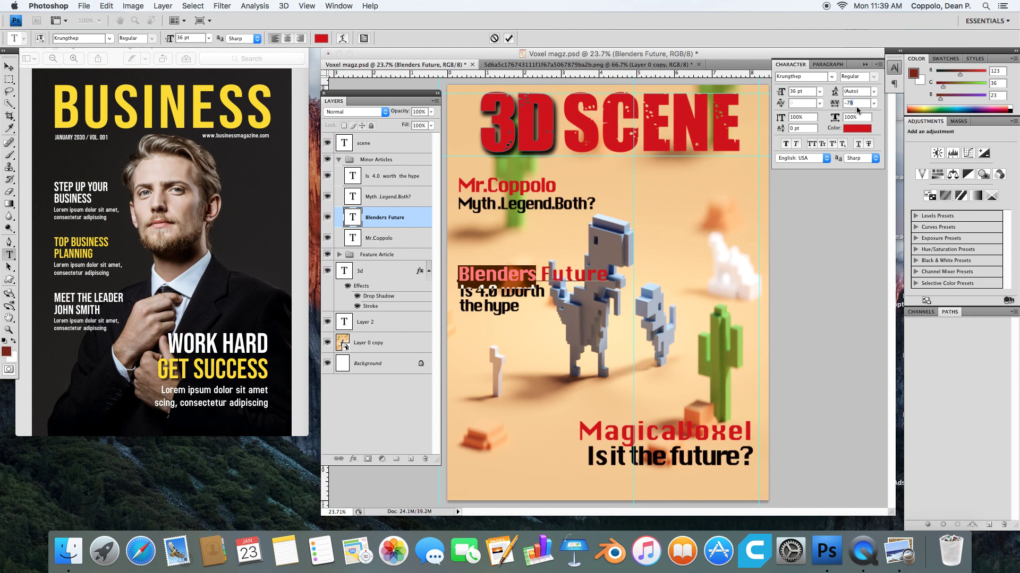
key("BackSpace")
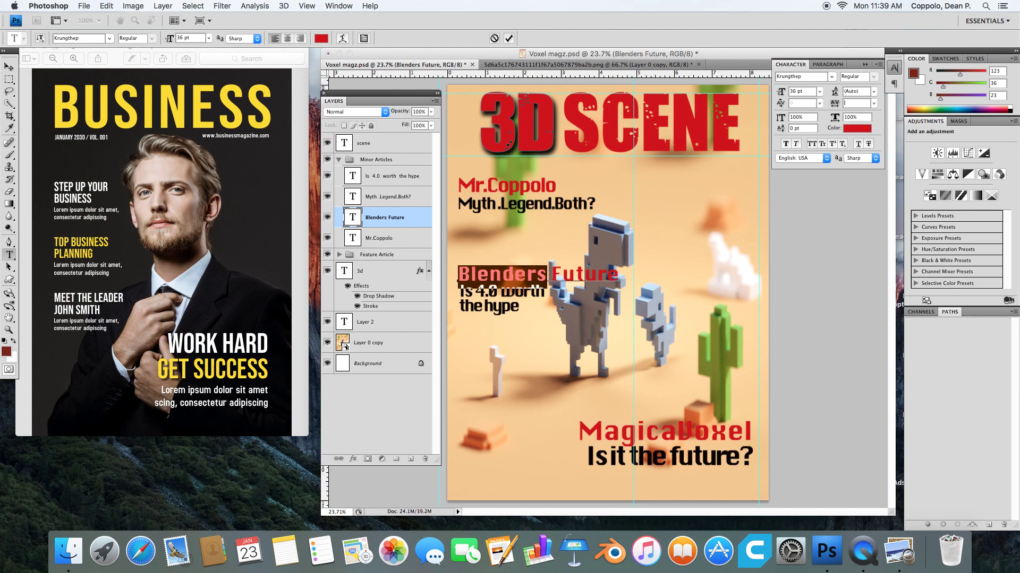
type("90")
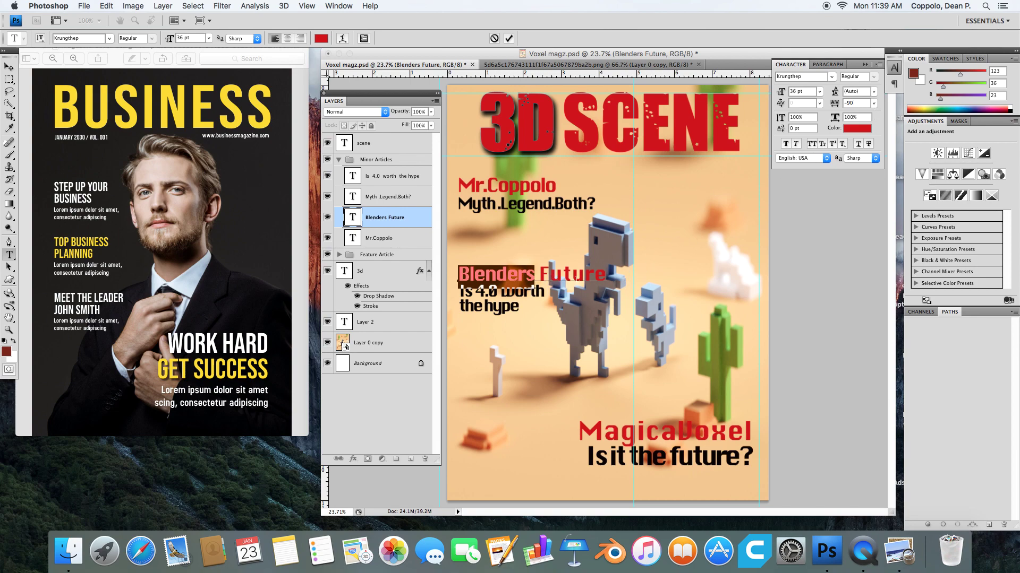
left_click(508, 40)
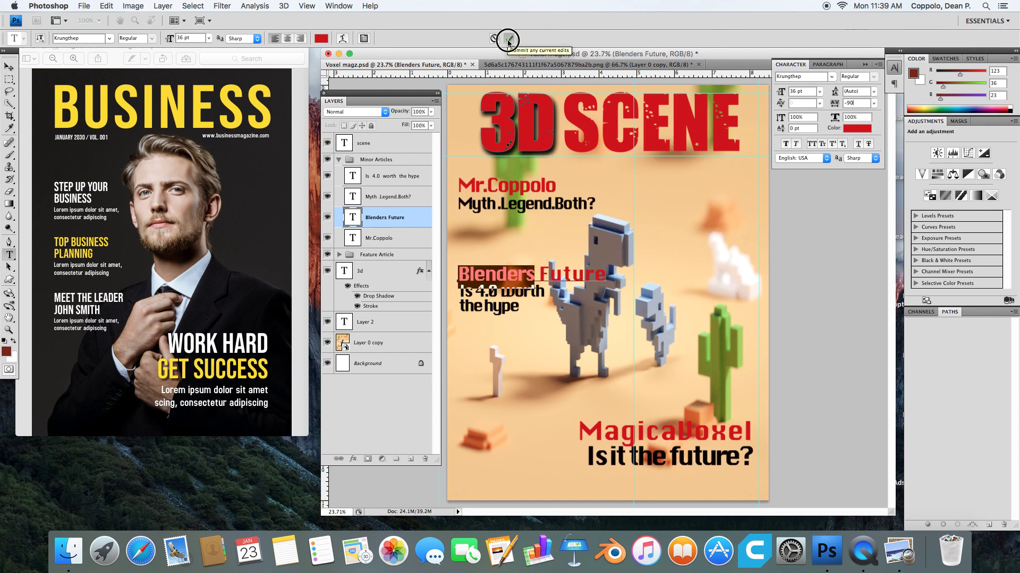
Set the tracking of the word "Future" in the same headline to -90 and commit the edit
left_click_drag(544, 274, 606, 274)
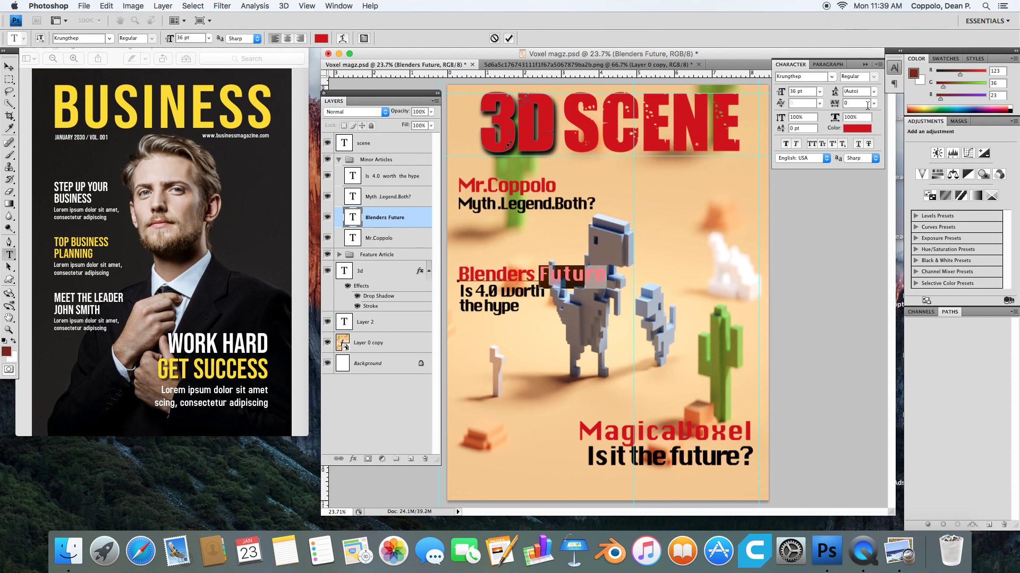
left_click(857, 106)
type("-90")
left_click(860, 102)
left_click_drag(861, 103, 843, 103)
type("-90")
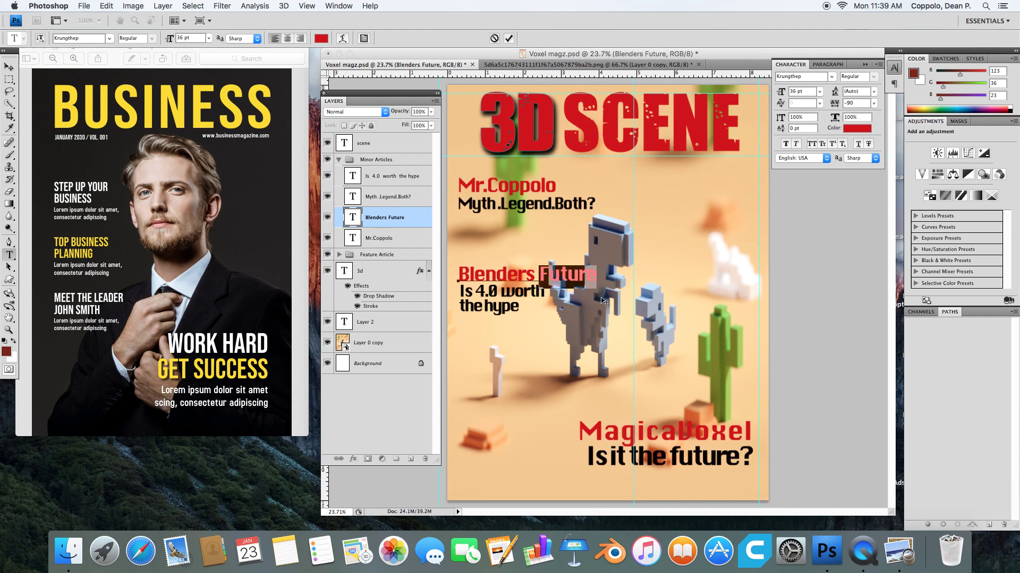
left_click(509, 38)
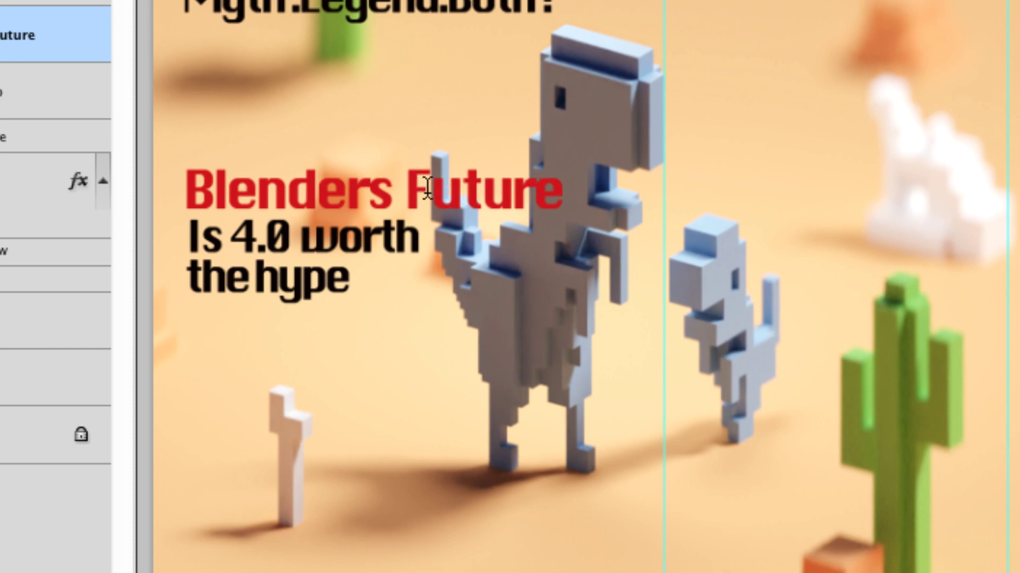
Set the tracking of the first letters of "Future" to -80 and commit the text edit
left_click(478, 188)
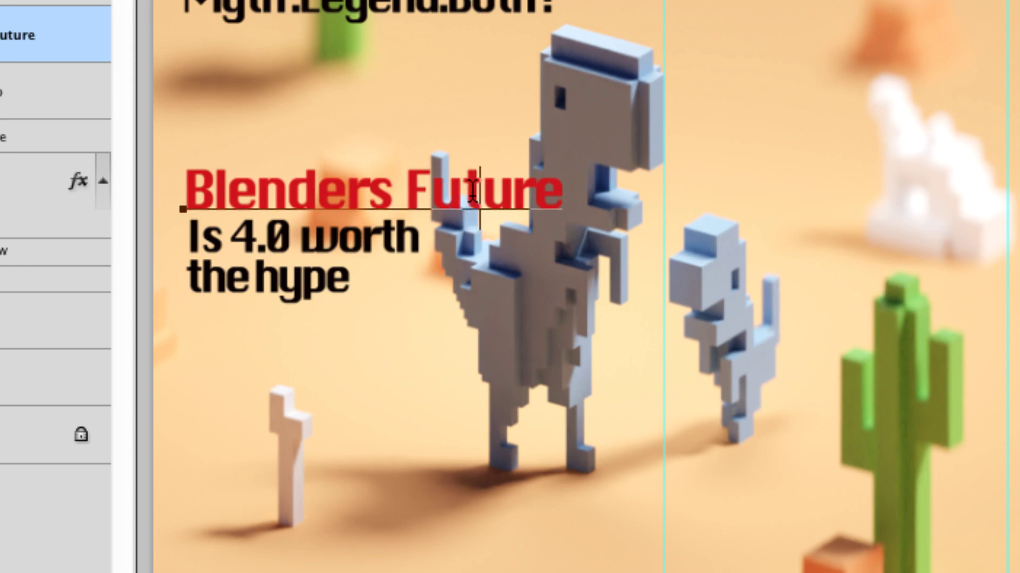
left_click_drag(472, 190, 415, 188)
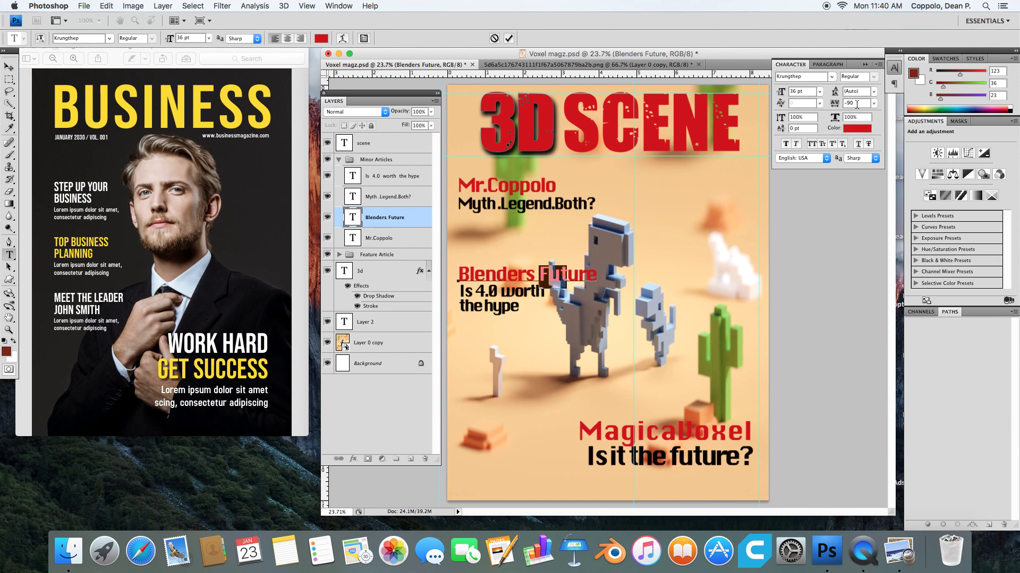
left_click_drag(857, 104, 843, 102)
type("-")
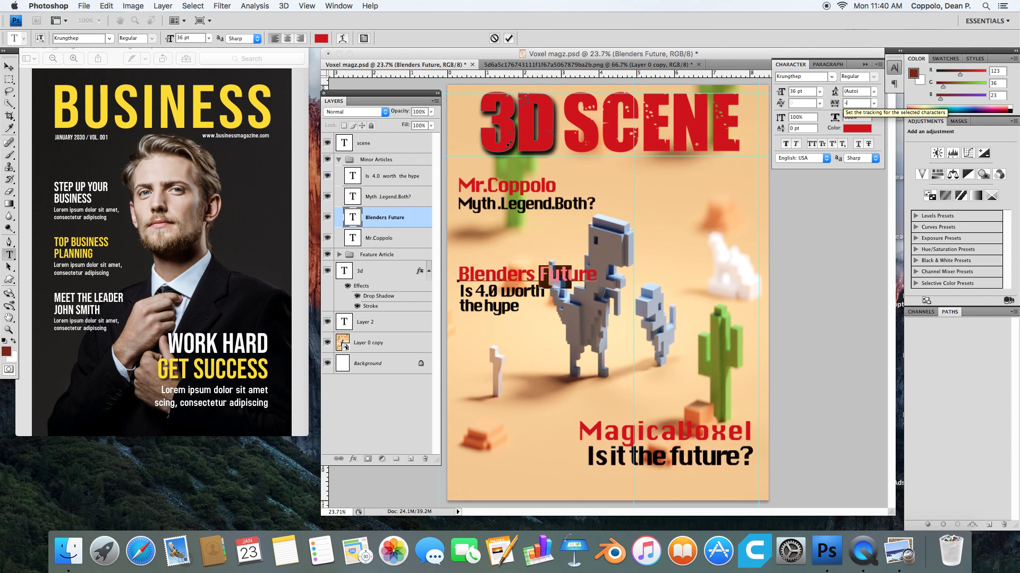
type("80")
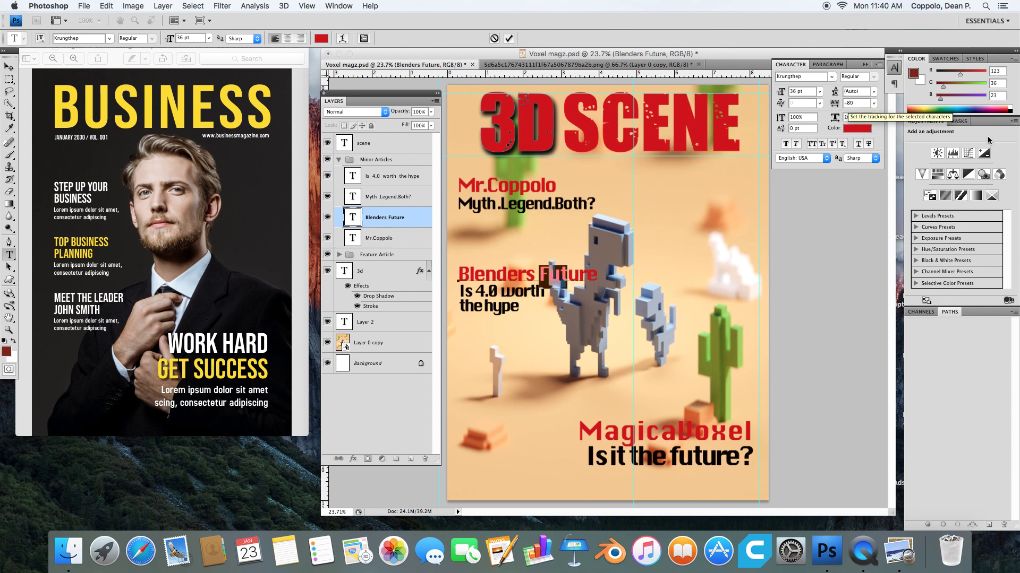
left_click(508, 41)
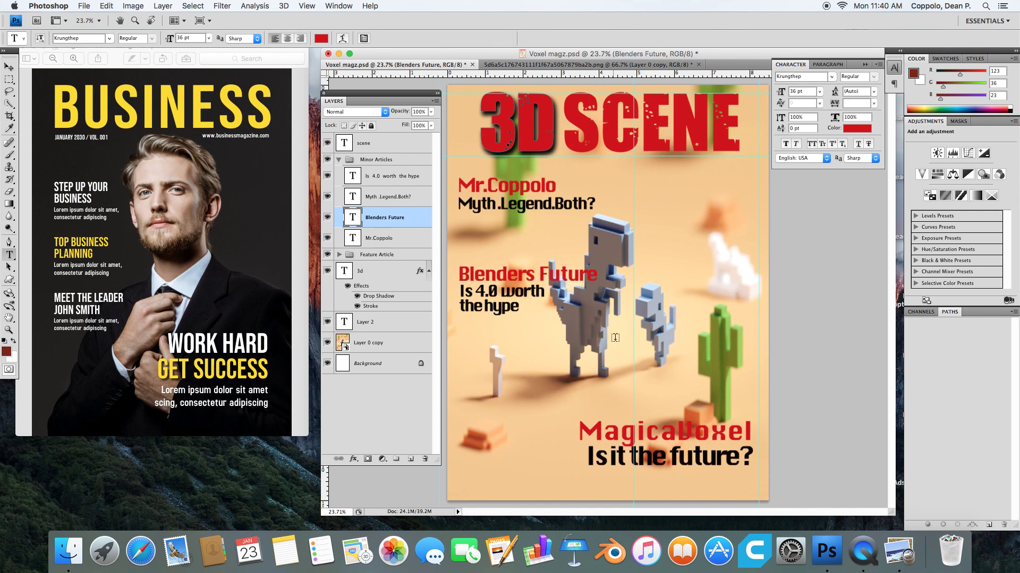